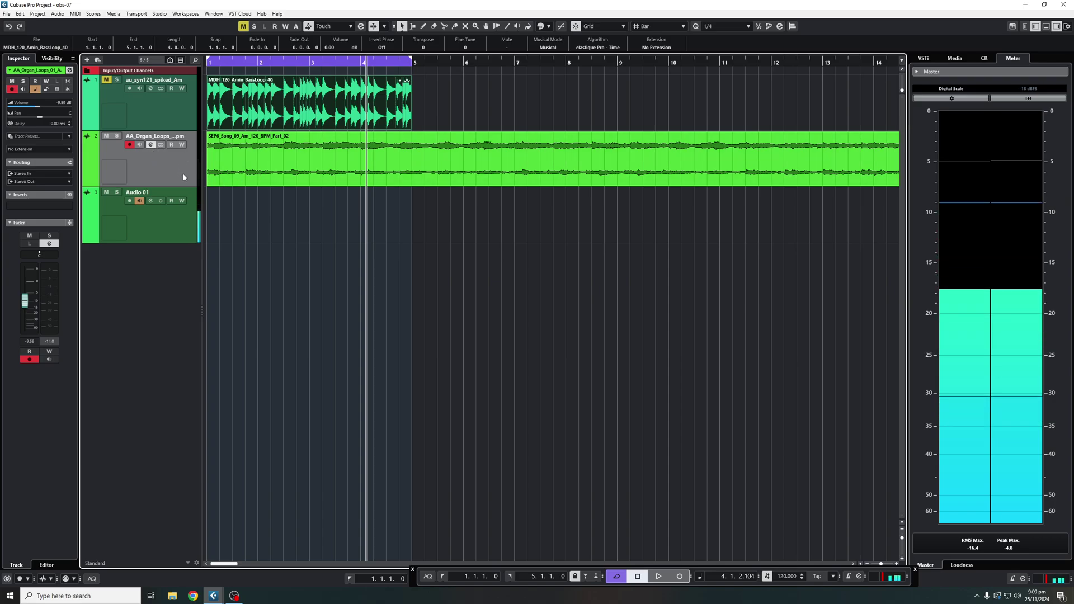
# Open the organ loop channel's settings, then briefly play and stop the loop
pyautogui.click(150, 144)
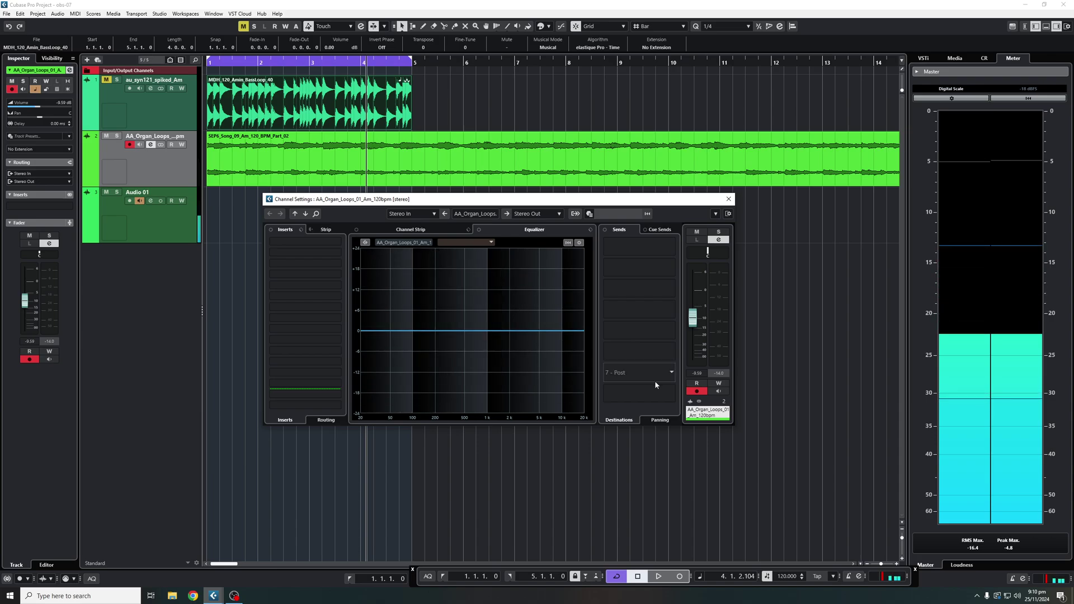
pyautogui.press('space')
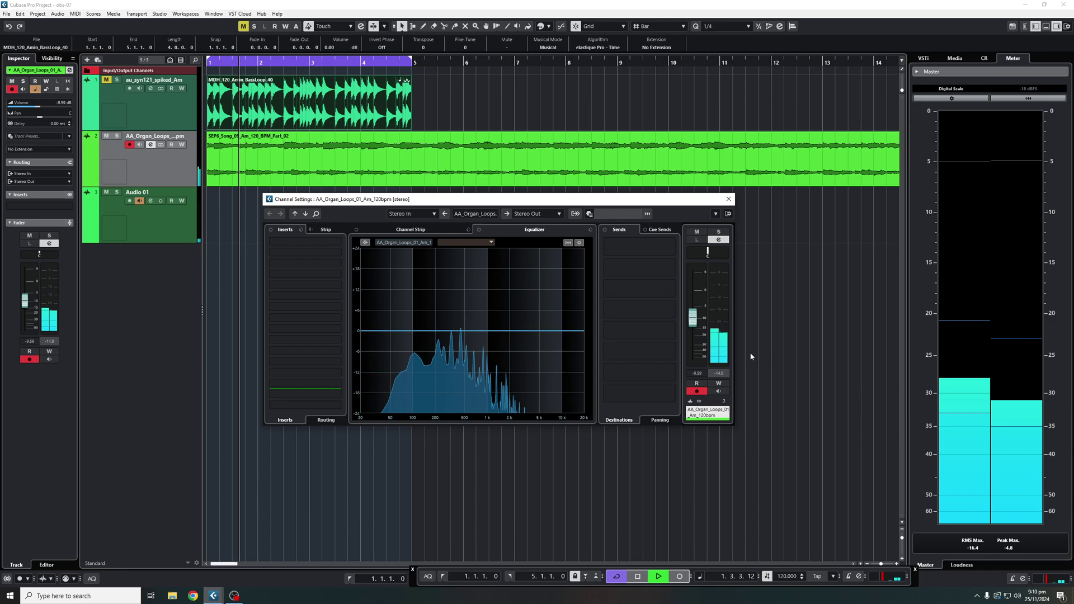
pyautogui.press('space')
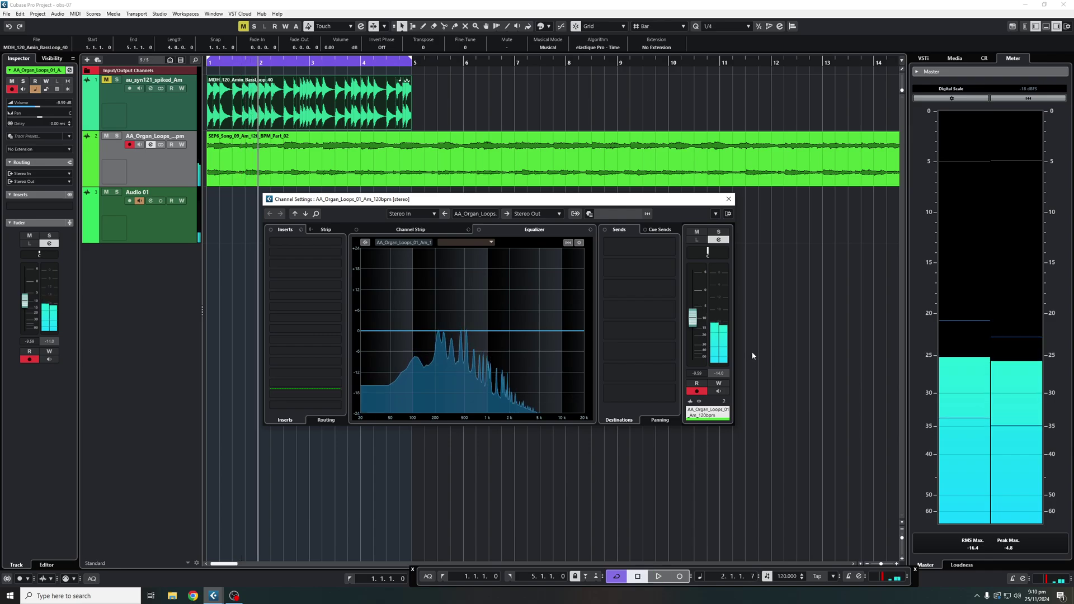
# Toggle Show Equalizer Controls on and back off in the EQ display options, then start playback
pyautogui.click(579, 243)
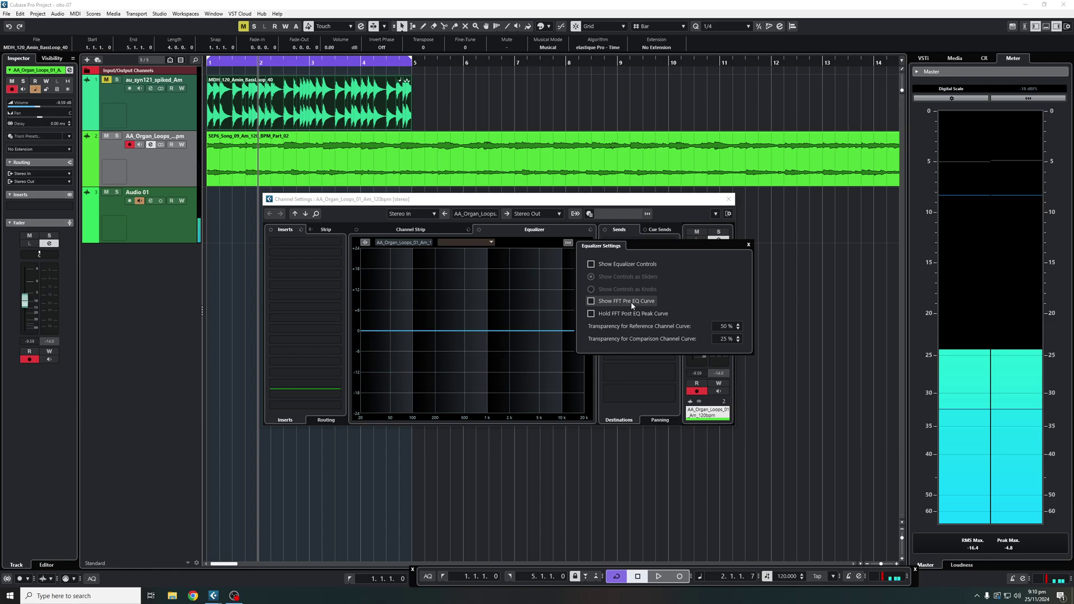
pyautogui.click(591, 265)
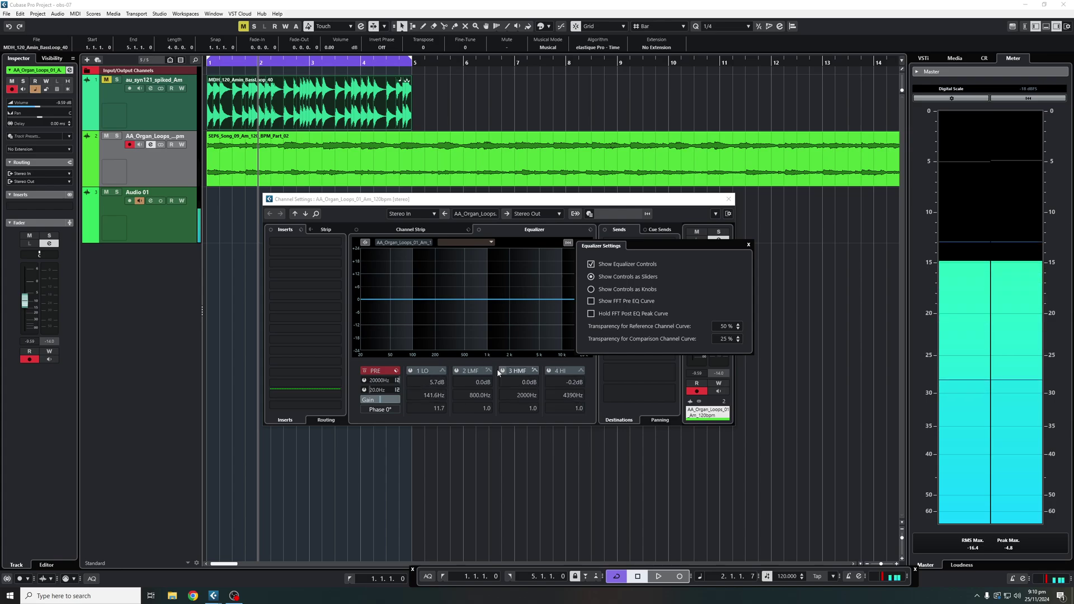
pyautogui.click(591, 265)
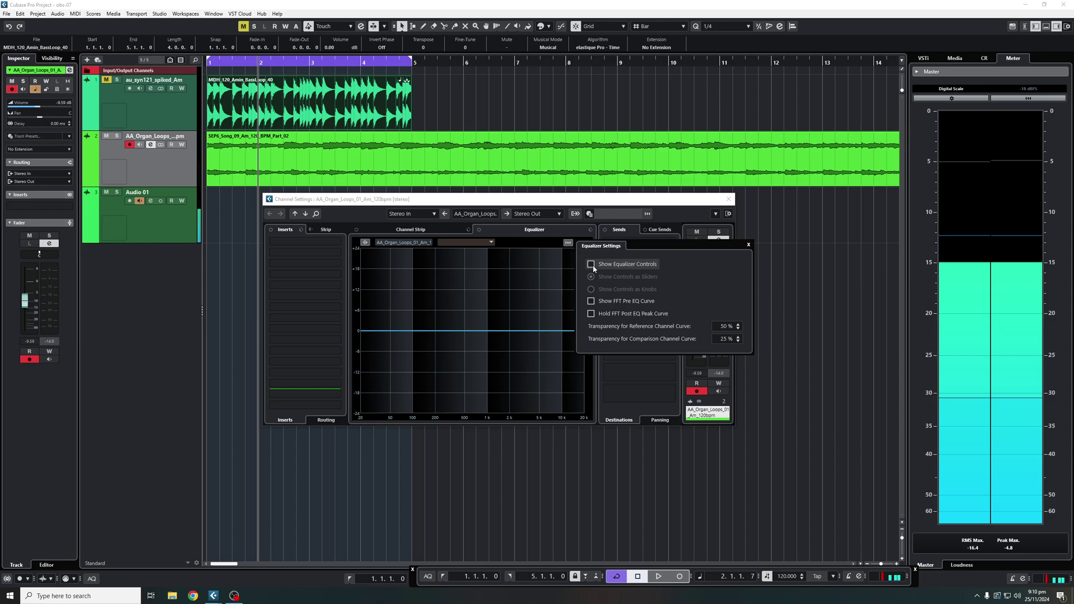
pyautogui.press('space')
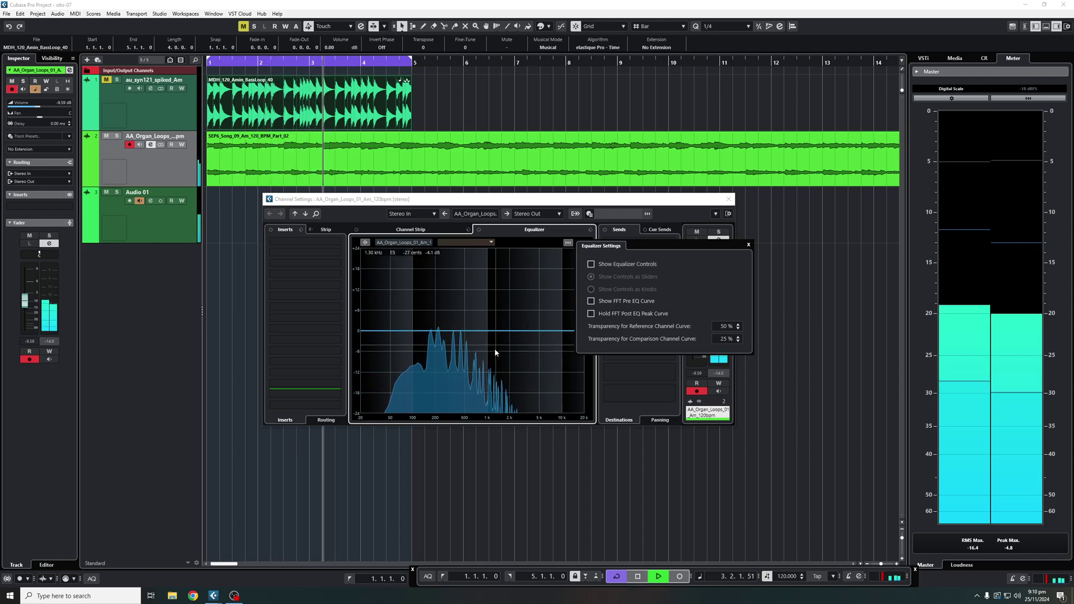
# Enable Show Equalizer Controls, Show FFT Pre EQ Curve and Hold FFT Post EQ Peak Curve during playback
pyautogui.click(591, 265)
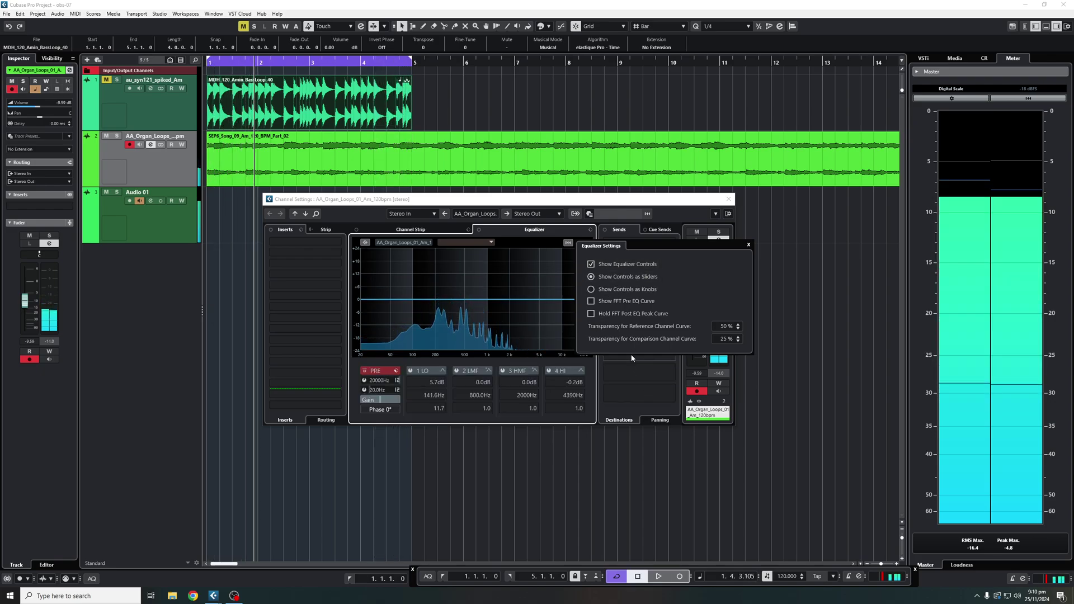
pyautogui.click(591, 302)
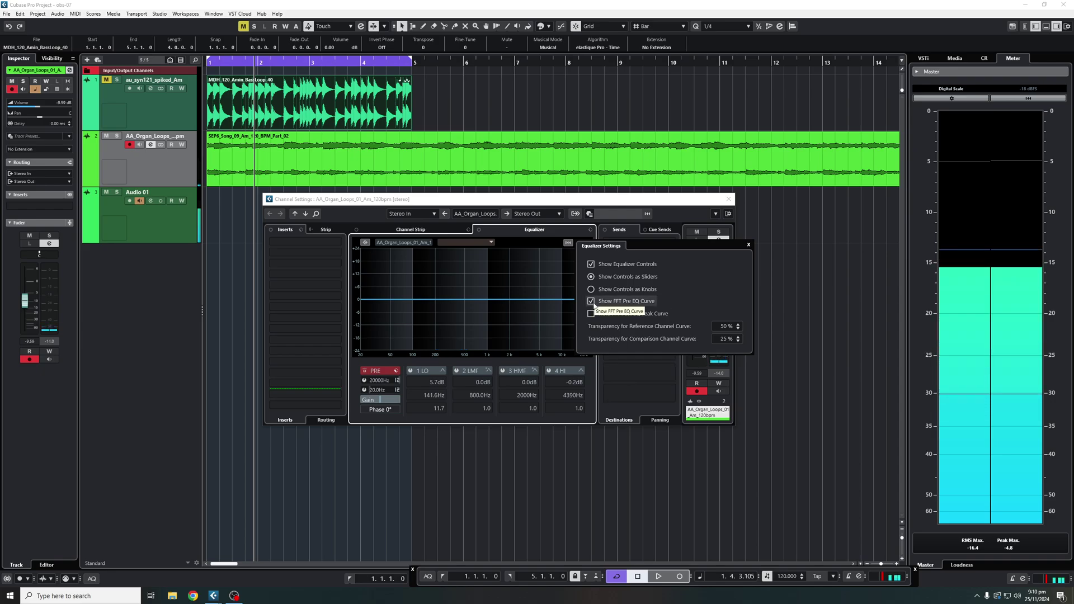
pyautogui.press('space')
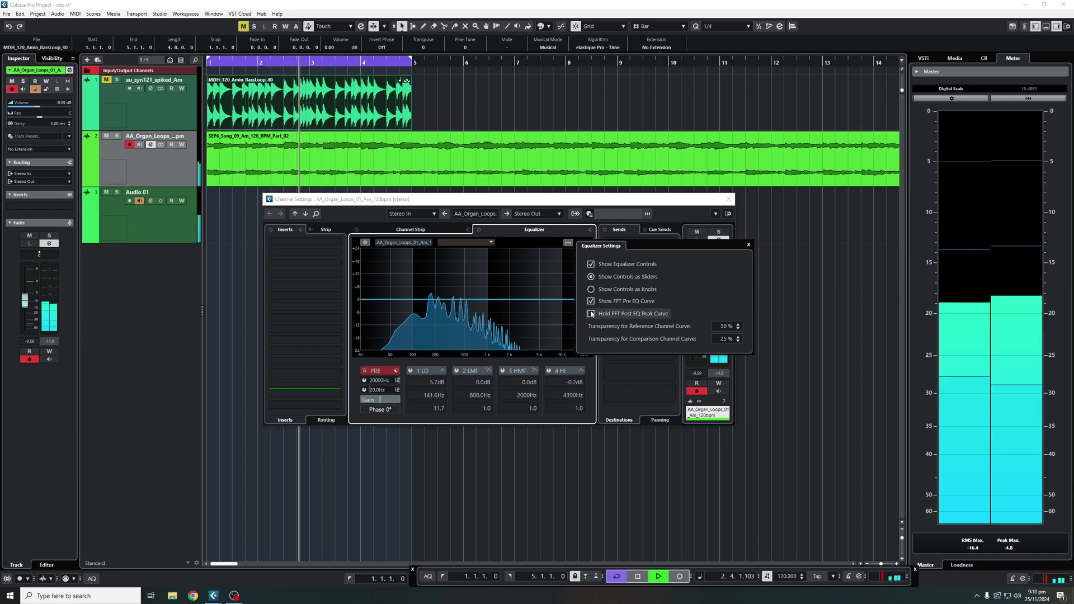
pyautogui.click(591, 301)
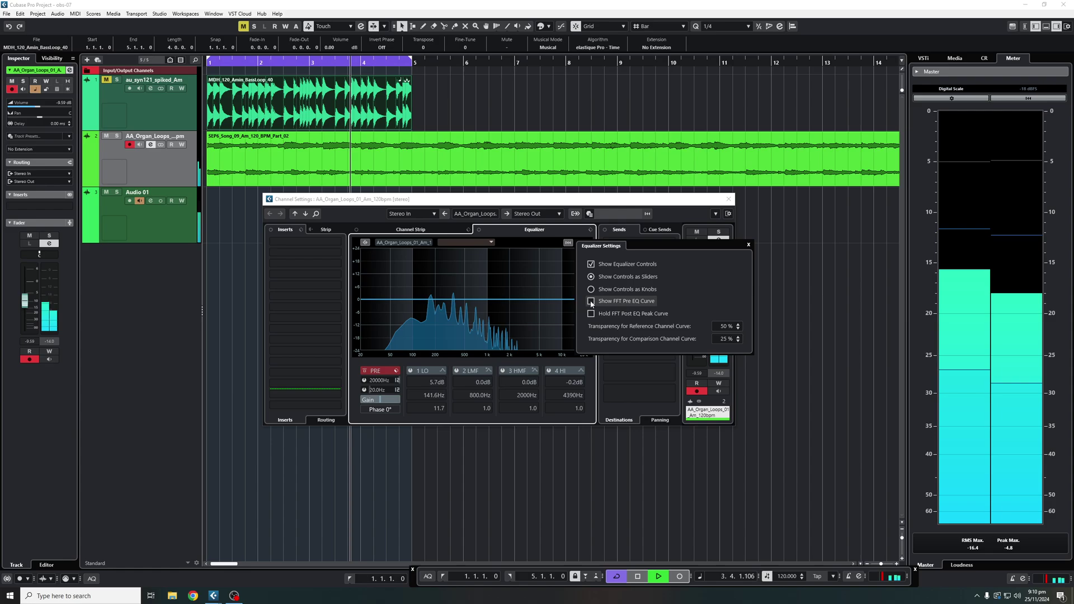
pyautogui.click(591, 301)
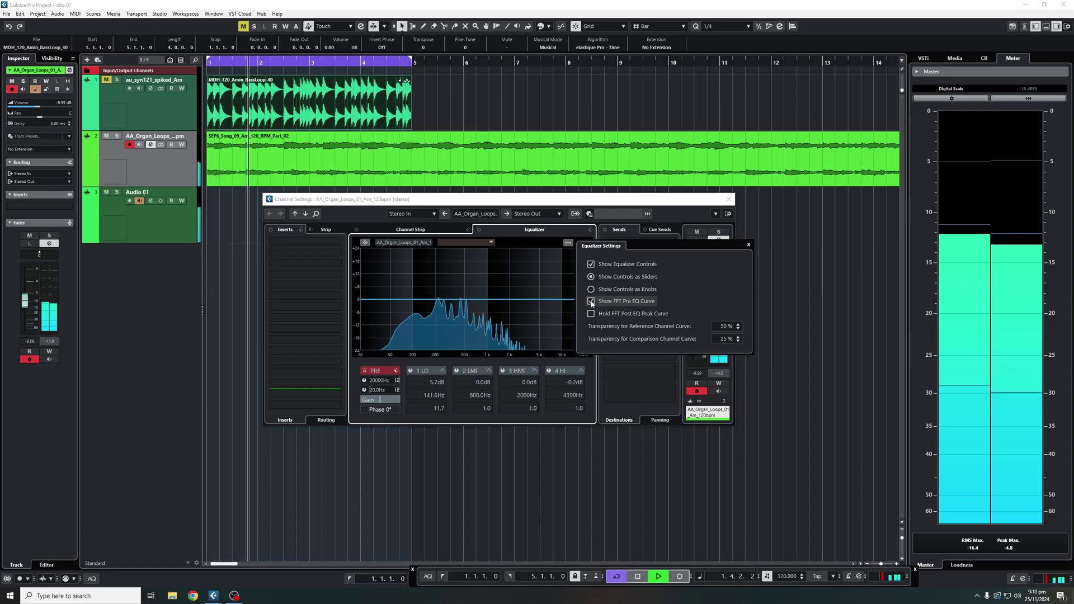
pyautogui.click(610, 313)
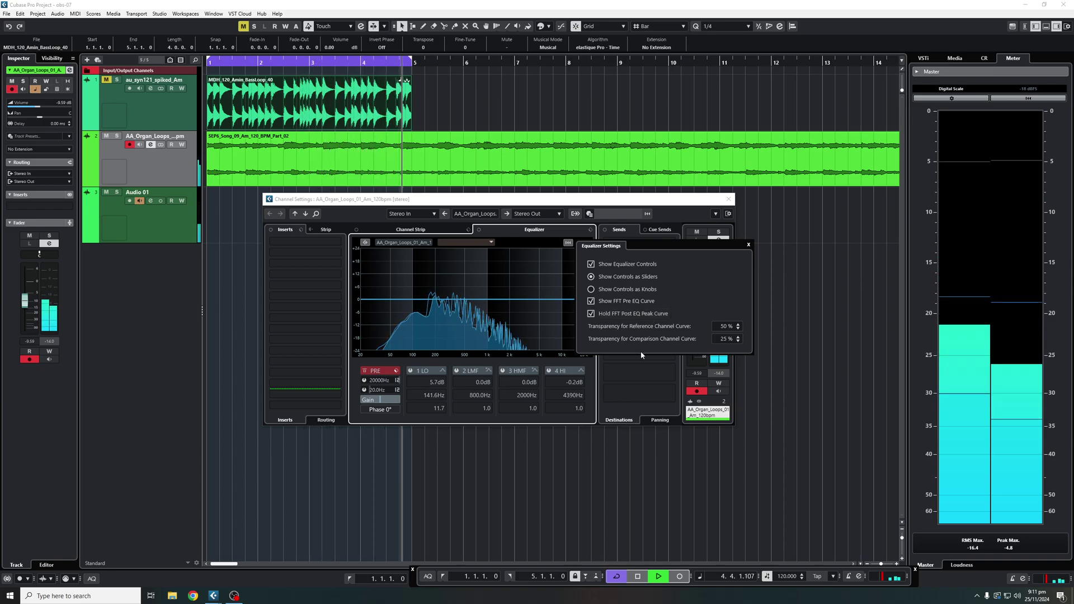
pyautogui.press('space')
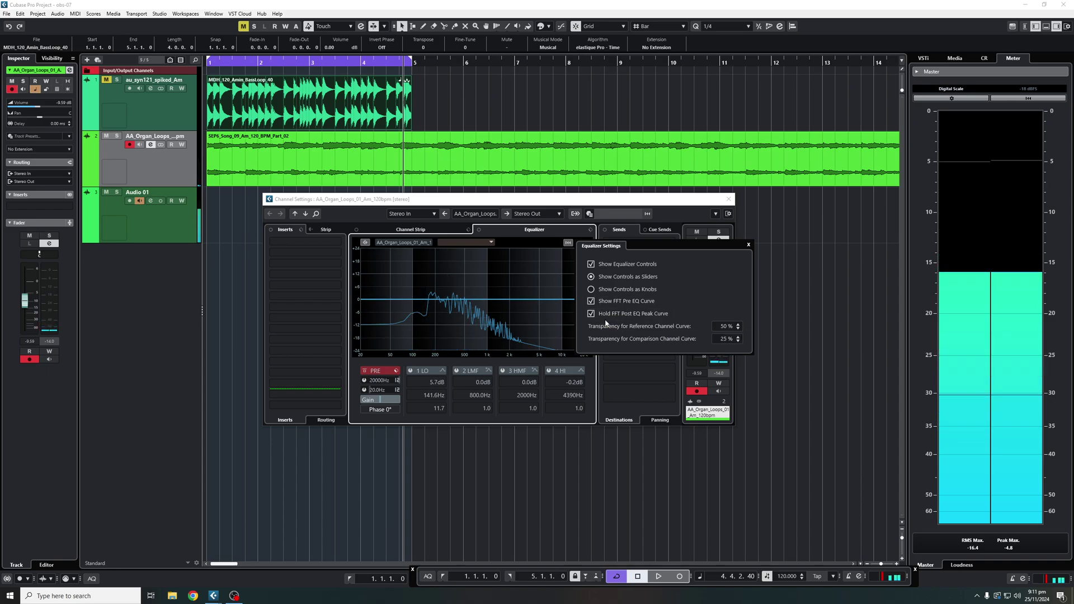
pyautogui.click(748, 244)
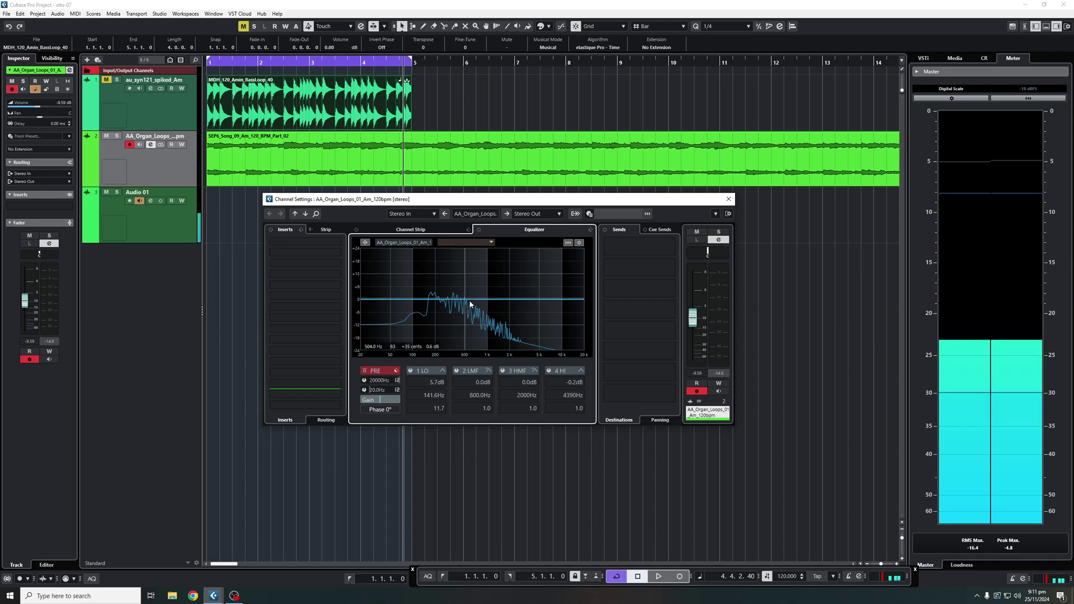
# Hide the spectrum, activate the low band with a boost near 66.8 Hz, and enable the low-mid band
pyautogui.click(567, 244)
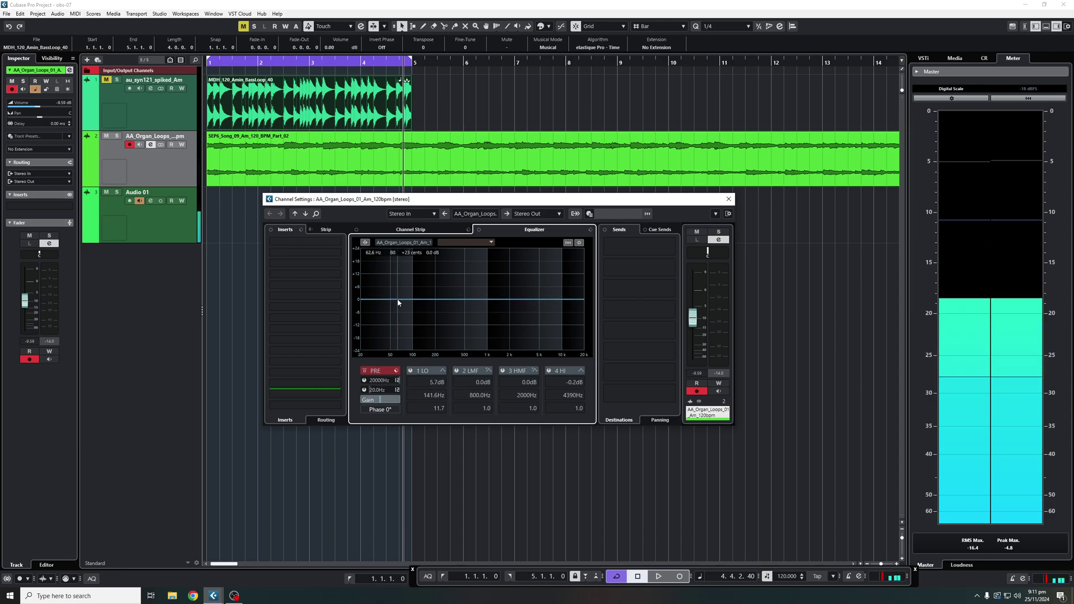
pyautogui.moveTo(401, 299); pyautogui.dragTo(463, 277)
pyautogui.click(453, 300)
# Enable the high-mid and high bands, then switch the low-mid and high-mid bands off
pyautogui.click(523, 302)
pyautogui.click(568, 298)
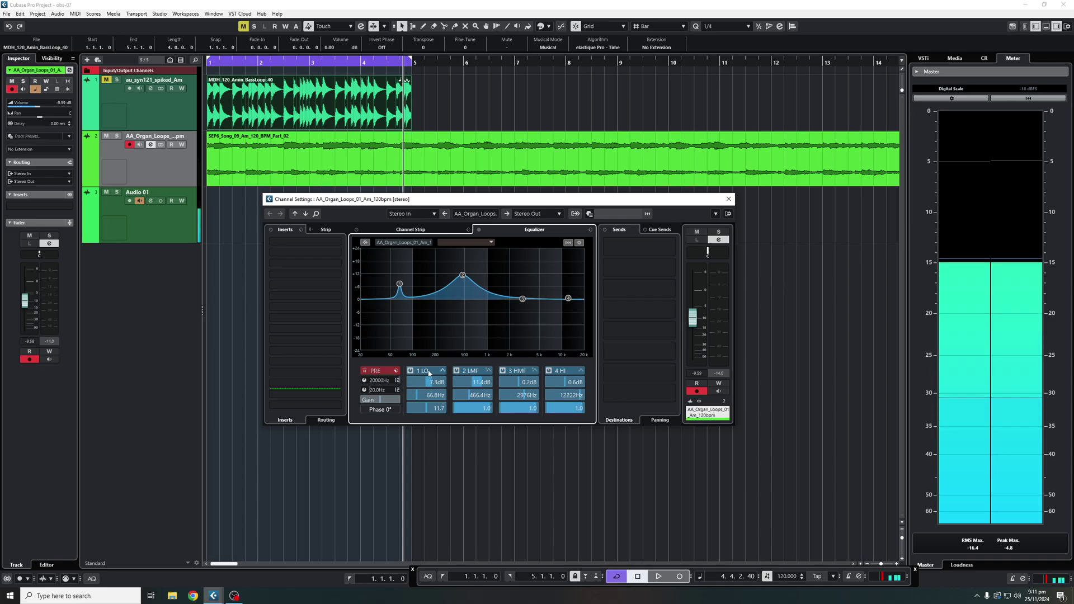
pyautogui.click(457, 371)
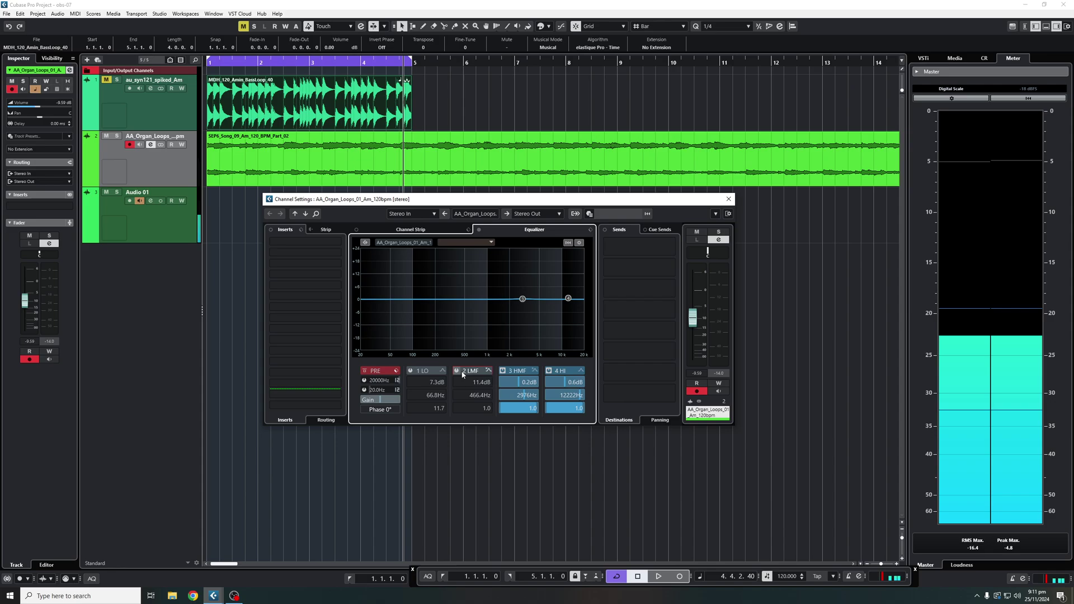
pyautogui.click(503, 371)
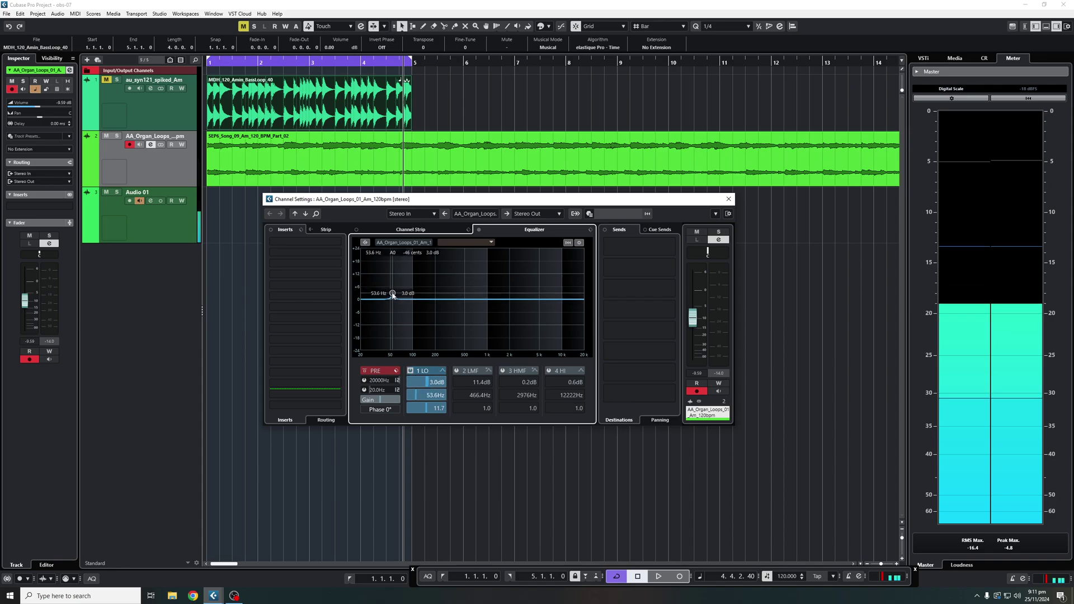
# Try band 1 as Low Shelf I, then High Pass II near 65 Hz, raising gain and frequency to about 124 Hz
pyautogui.click(441, 371)
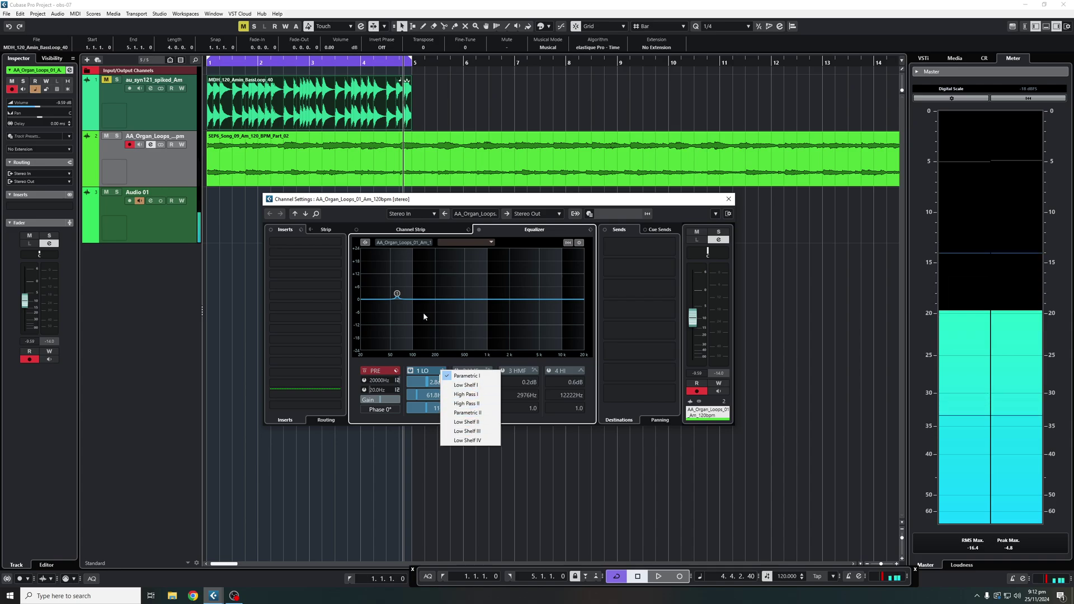
pyautogui.click(479, 387)
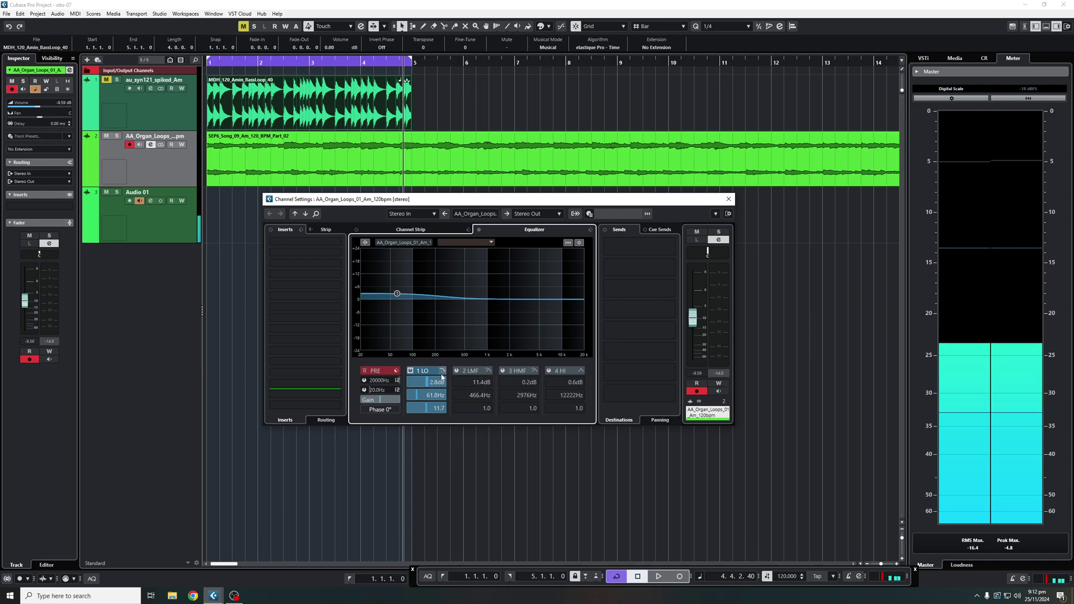
pyautogui.click(443, 371)
pyautogui.click(469, 406)
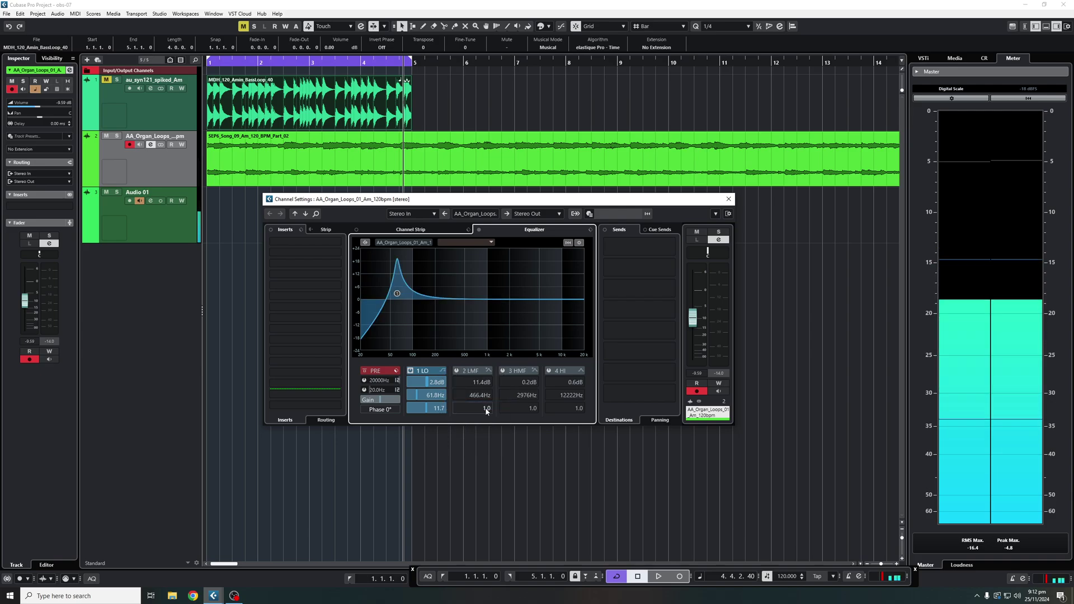
pyautogui.moveTo(397, 294); pyautogui.dragTo(399, 307)
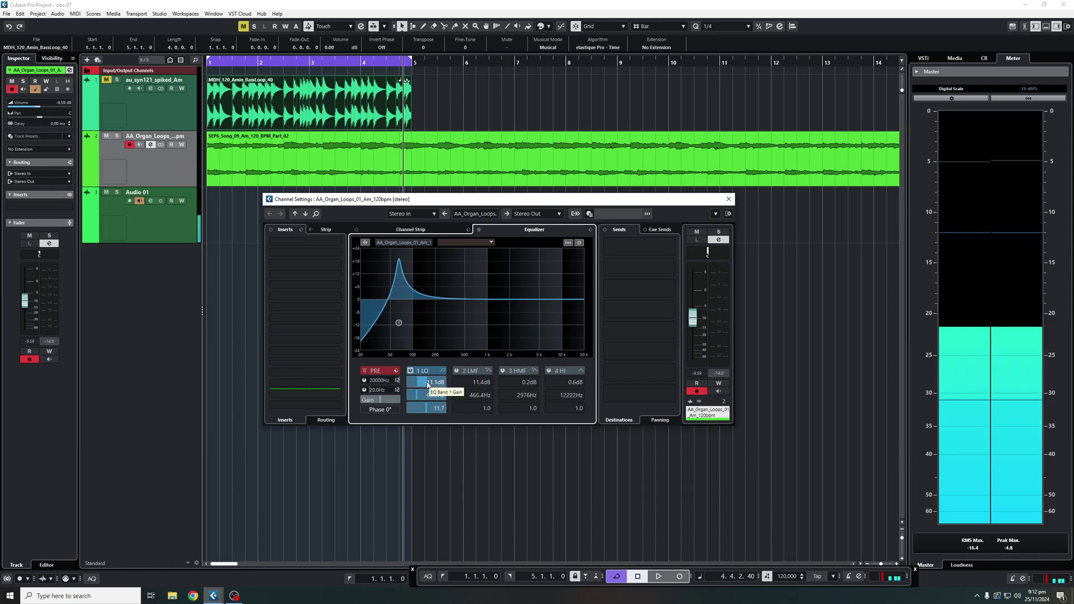
pyautogui.moveTo(428, 385); pyautogui.dragTo(434, 384)
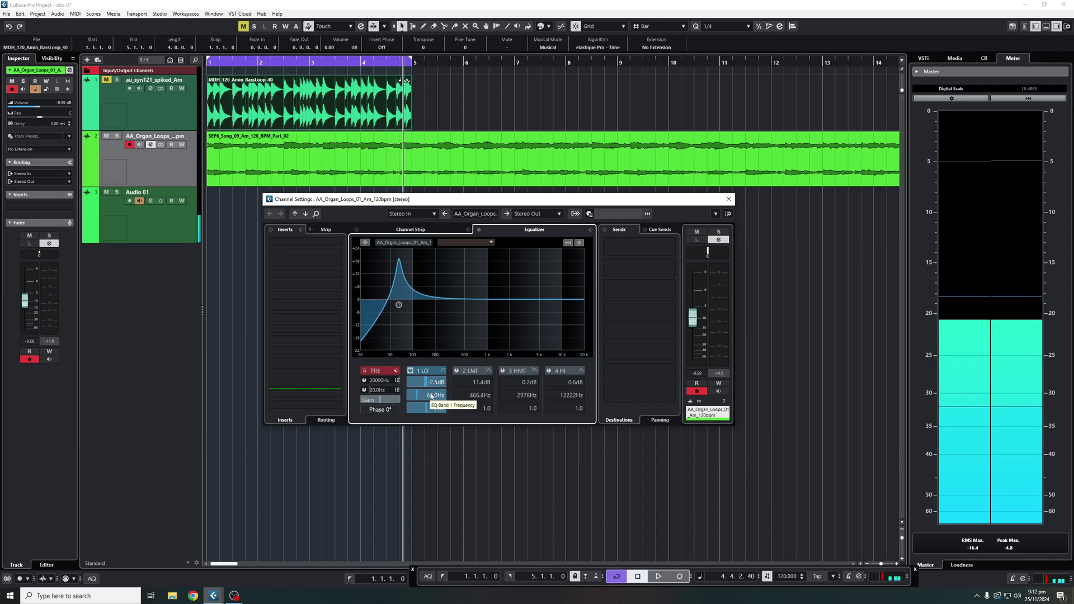
pyautogui.moveTo(430, 396); pyautogui.dragTo(436, 396)
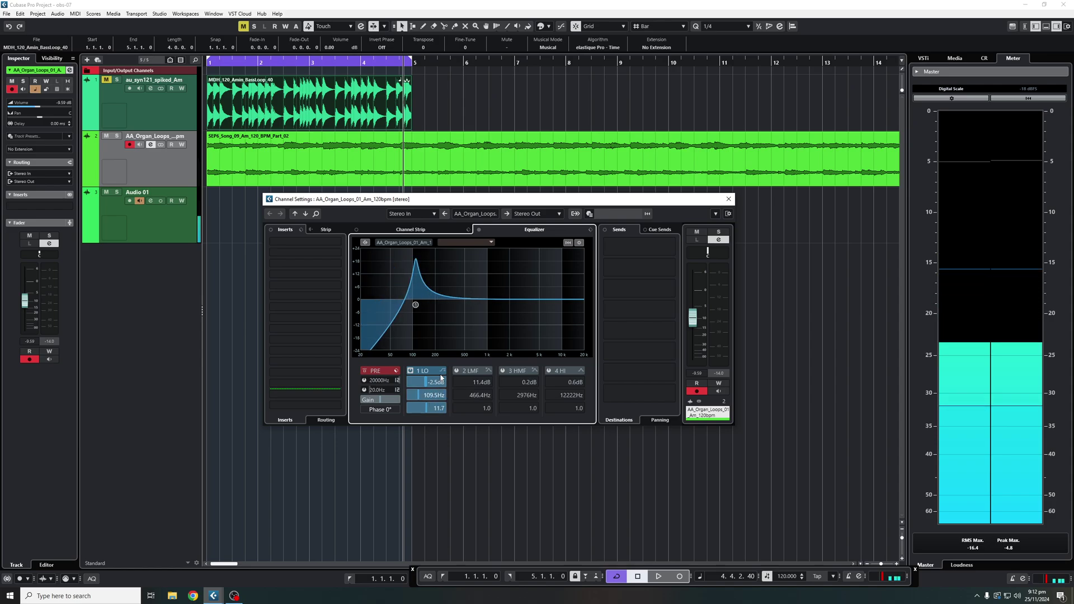
# Make band 1 a parametric bell boosting about 7.5 dB near 86 Hz with Q 5.7
pyautogui.click(441, 372)
pyautogui.click(467, 376)
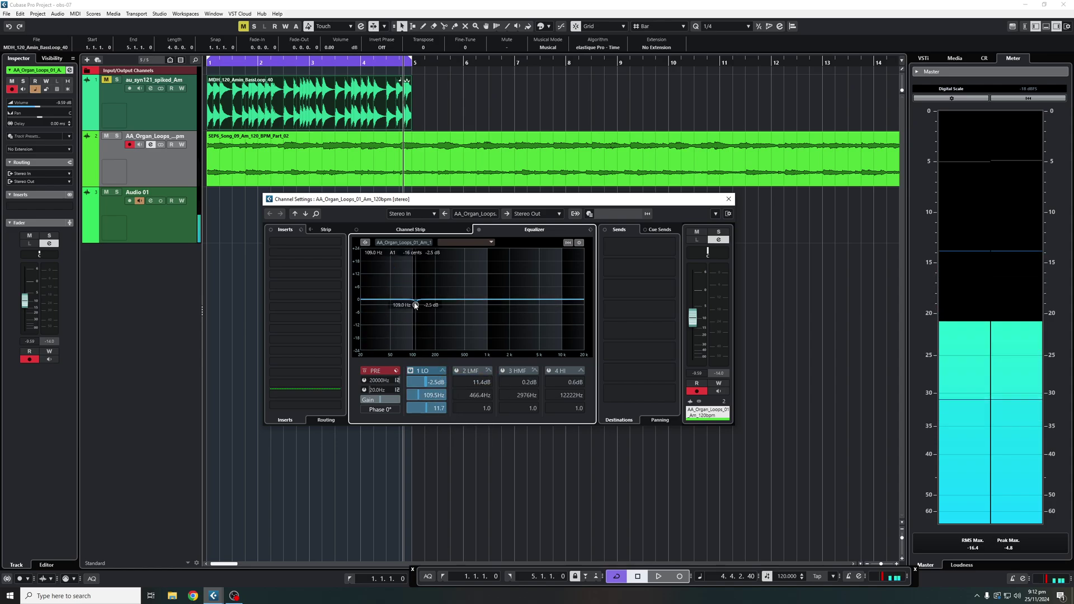
pyautogui.moveTo(416, 306); pyautogui.dragTo(409, 287)
pyautogui.scroll(-5, 431, 409)
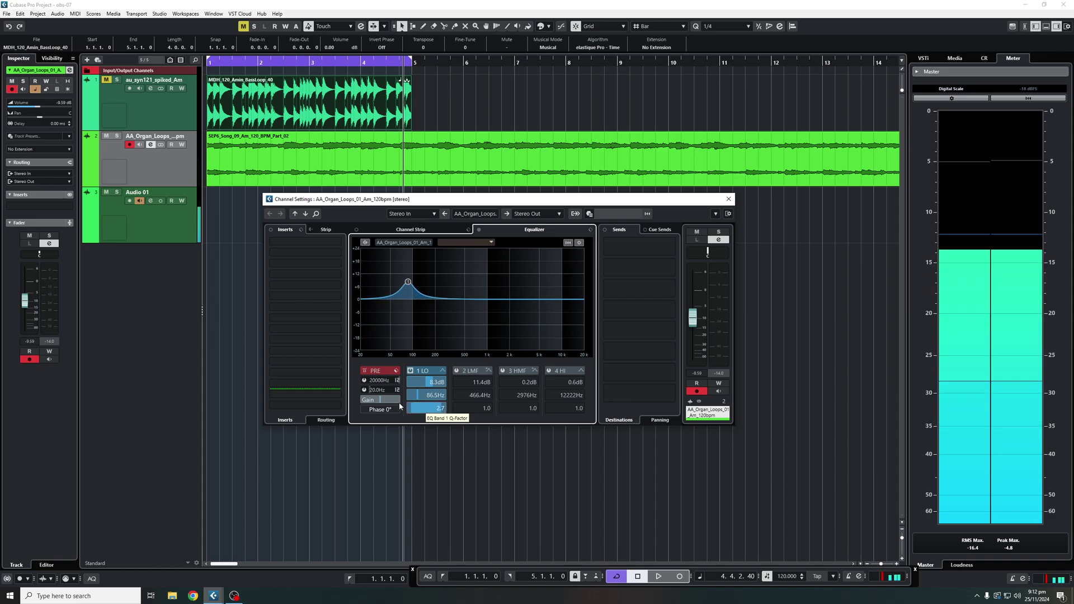
pyautogui.scroll(3, 407, 402)
pyautogui.scroll(-6, 407, 403)
pyautogui.scroll(4, 415, 410)
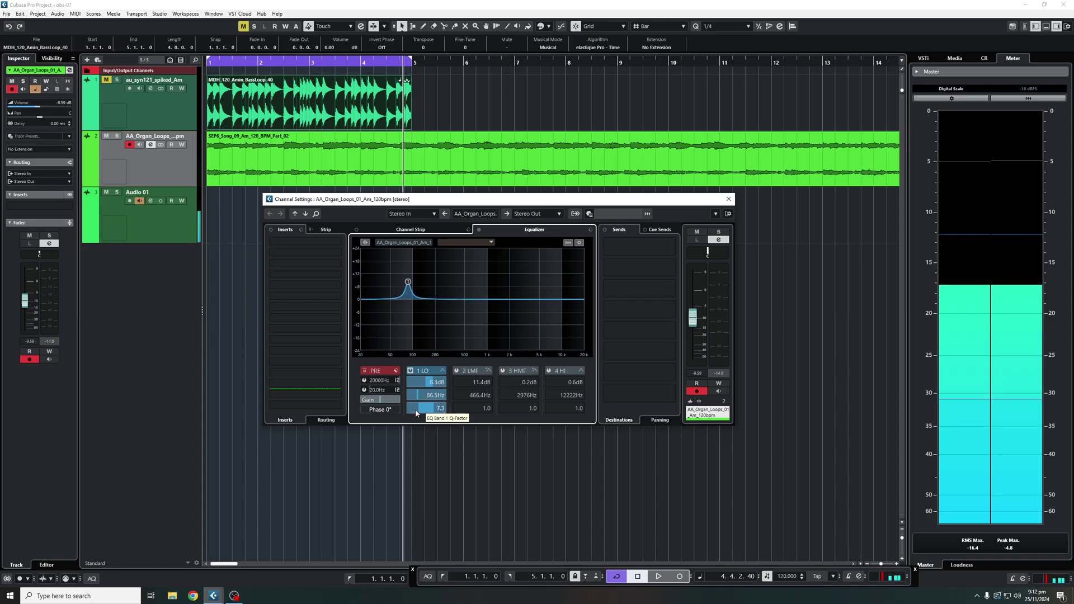
pyautogui.scroll(2, 407, 413)
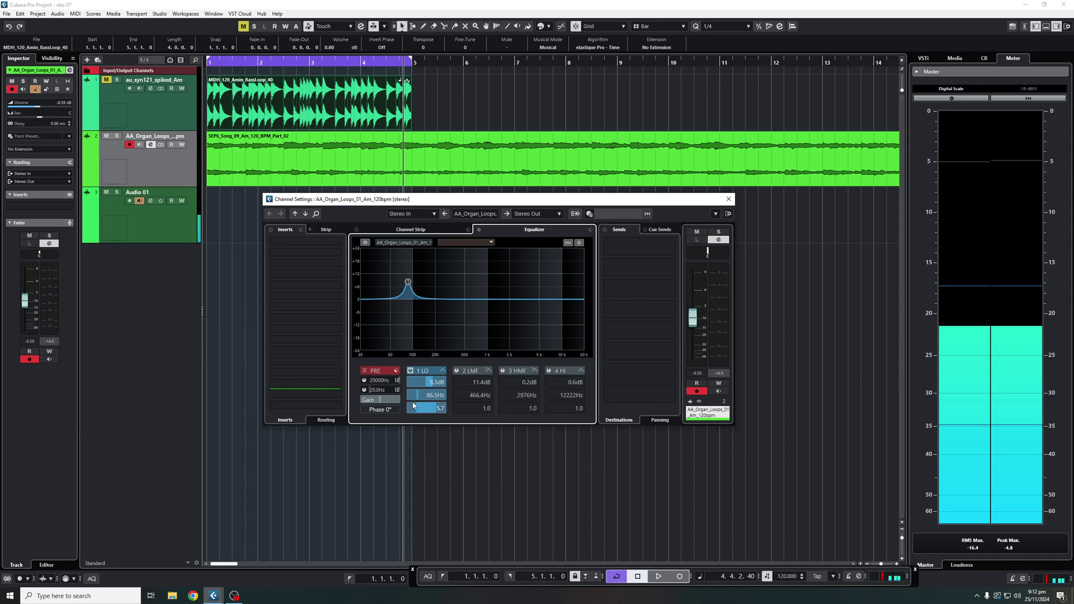
# Pull the low band down toward 38 Hz and switch on the low-mid and high-mid bands
pyautogui.moveTo(406, 298); pyautogui.dragTo(381, 344)
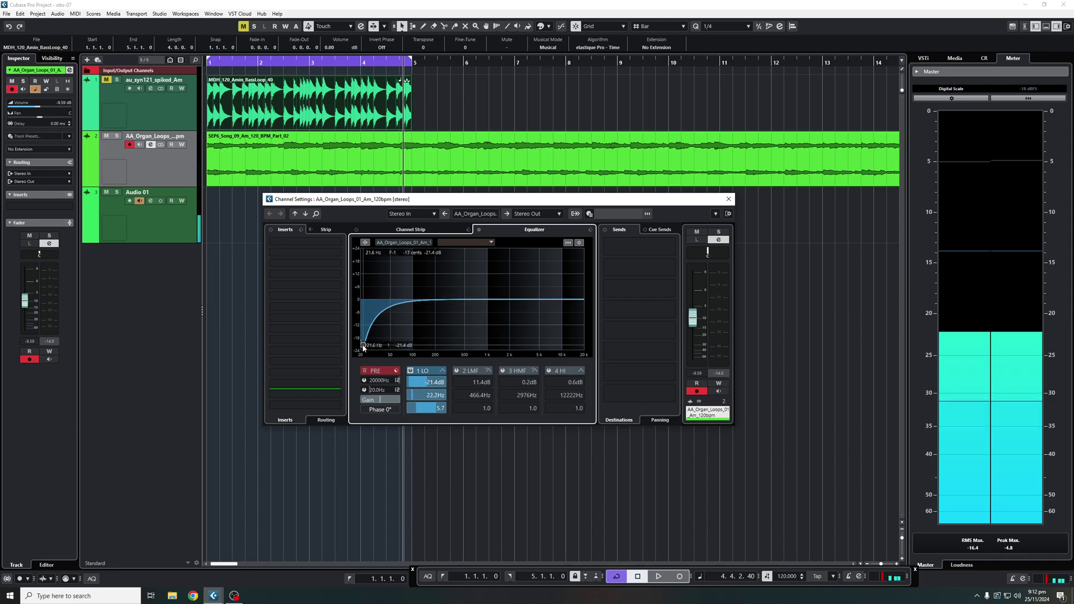
pyautogui.click(456, 370)
pyautogui.click(503, 371)
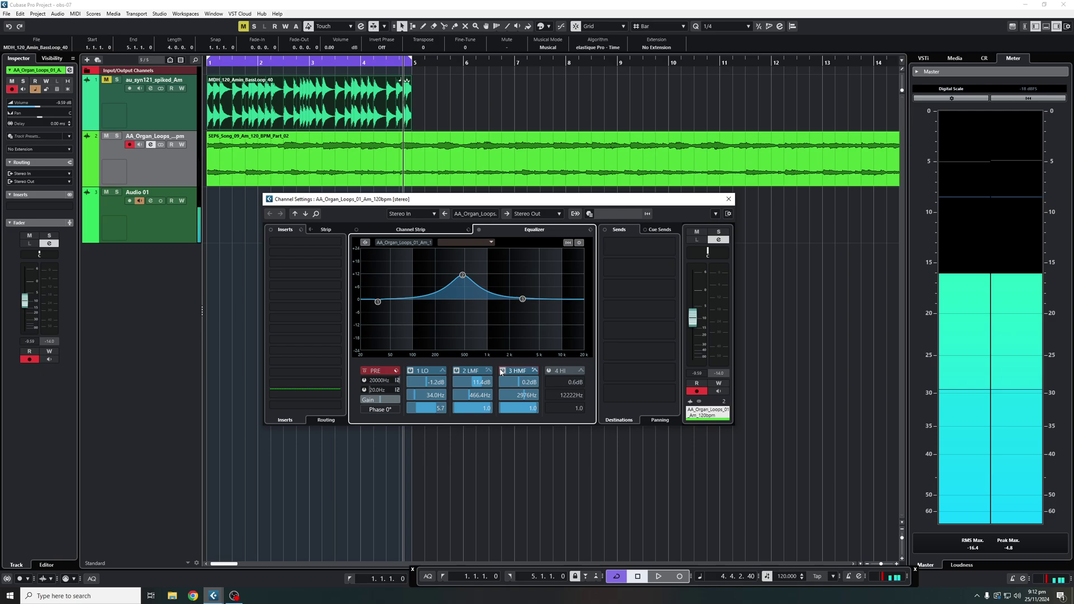
# Cut the high band to about -12.8 dB with a new filter shape, and flatten the low-mid band to about 0 dB
pyautogui.moveTo(567, 298); pyautogui.dragTo(564, 314)
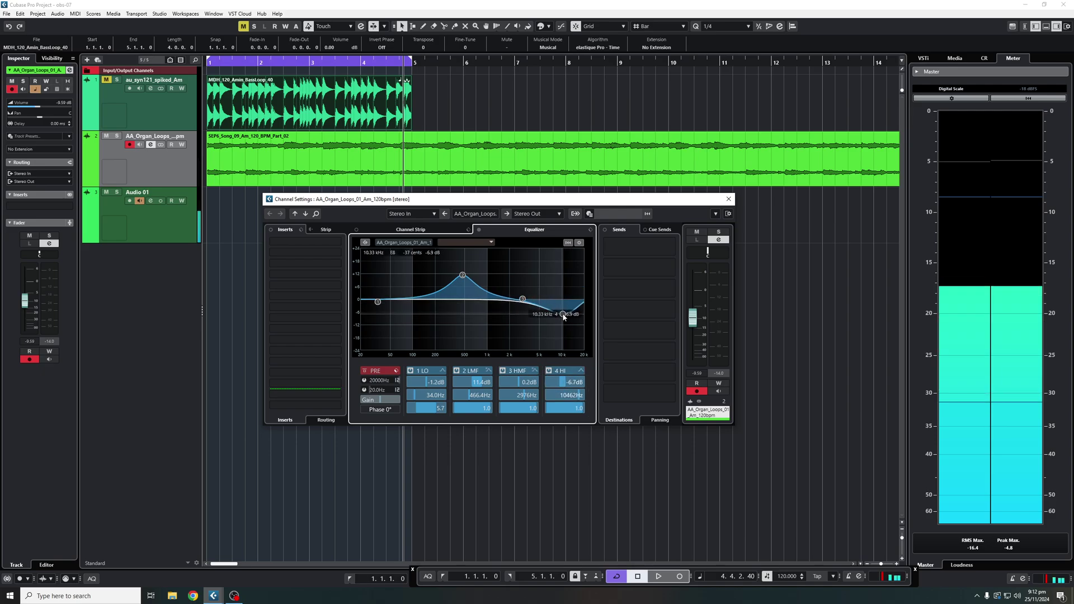
pyautogui.click(581, 370)
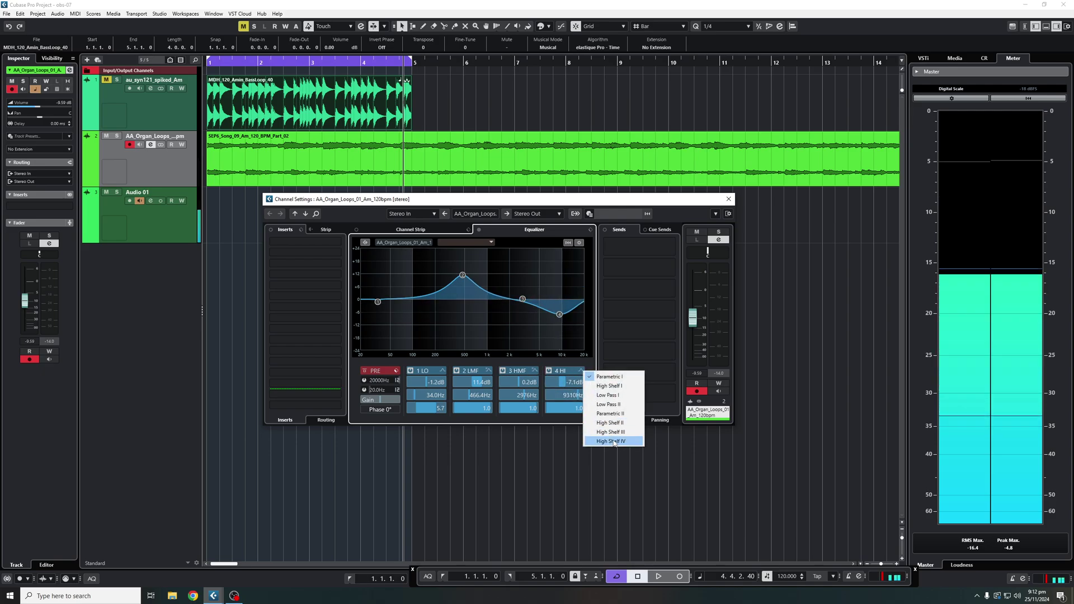
pyautogui.click(612, 441)
pyautogui.moveTo(560, 314)
pyautogui.mouseDown()
pyautogui.moveTo(564, 327)
pyautogui.moveTo(557, 300)
pyautogui.mouseUp()
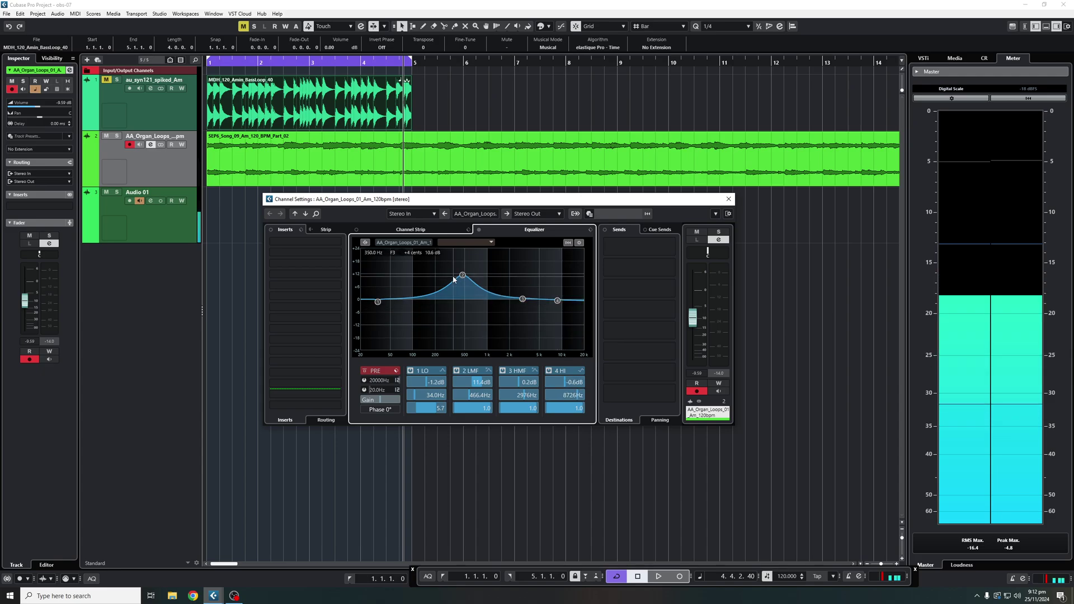
pyautogui.moveTo(462, 277); pyautogui.dragTo(461, 292)
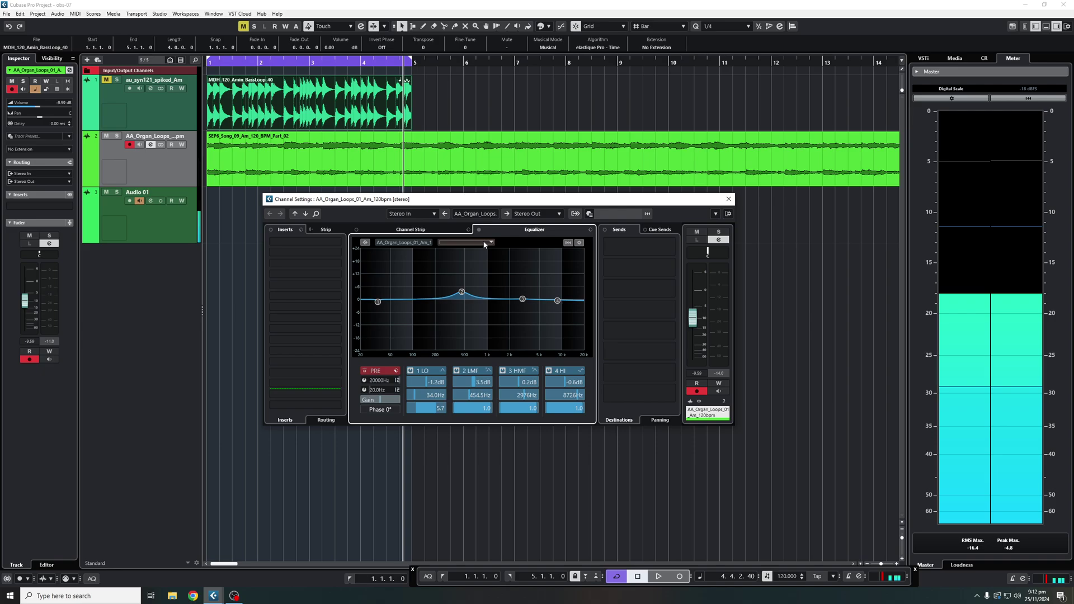
pyautogui.moveTo(462, 292); pyautogui.dragTo(463, 300)
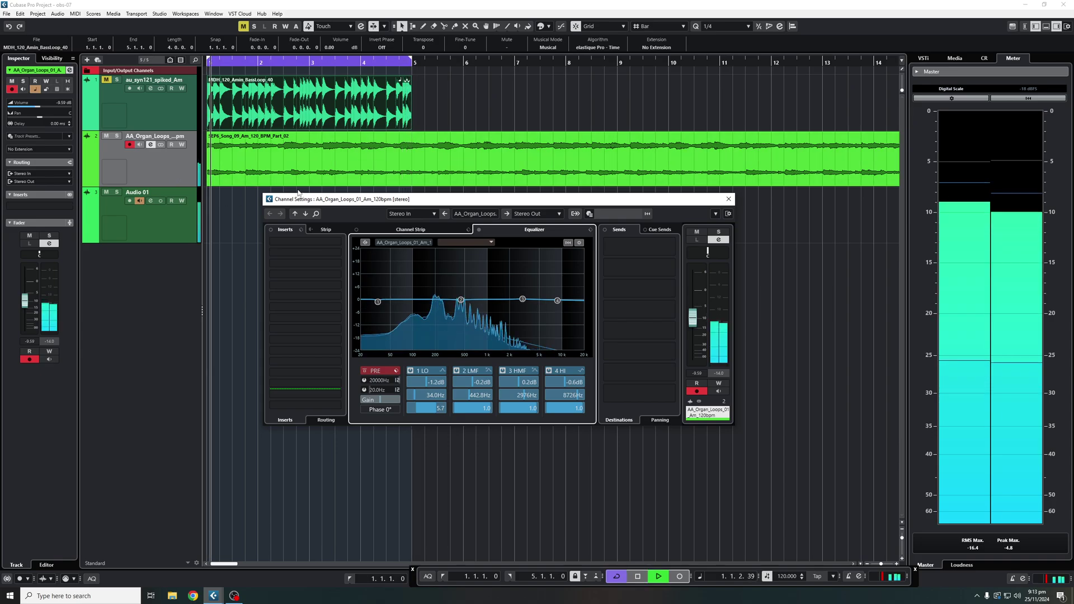
# Close Channel Settings, reopen the organ loop's channel EQ, and show its comparison-channel list
pyautogui.click(166, 116)
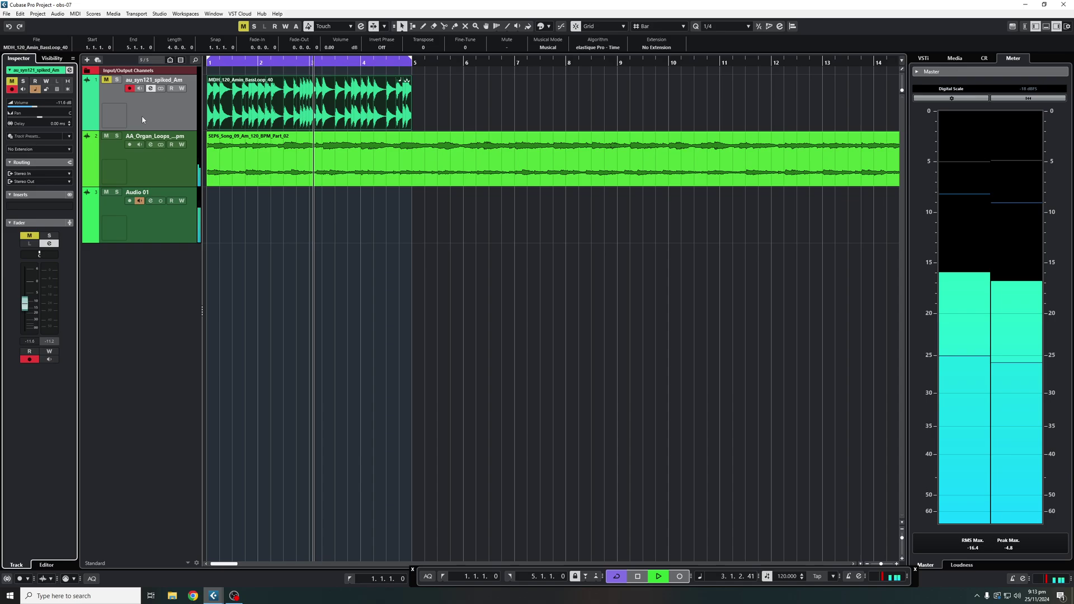
pyautogui.click(151, 144)
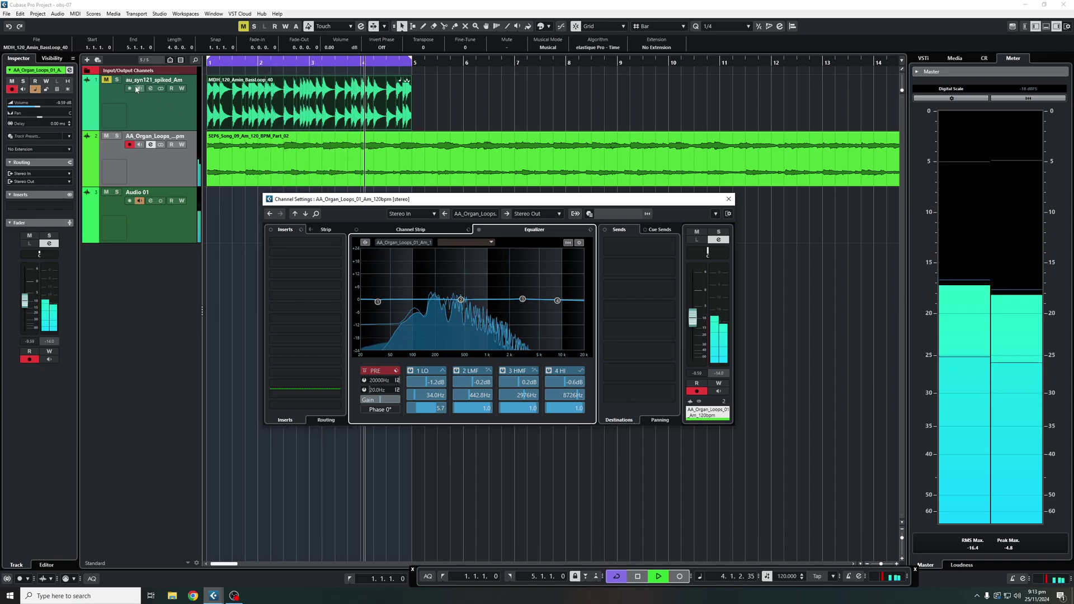
pyautogui.click(456, 243)
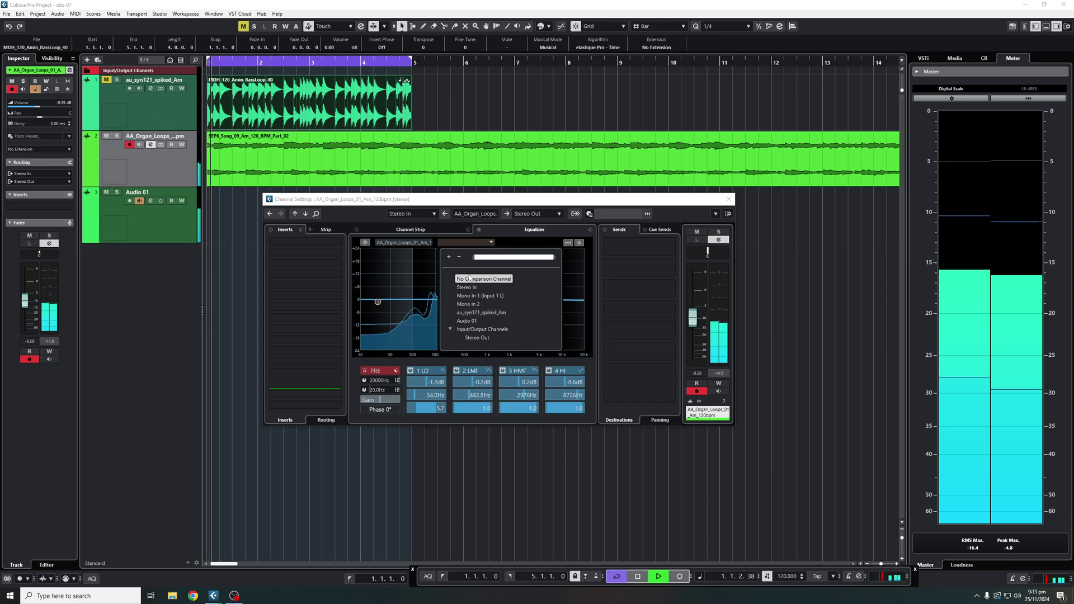
# Unmute the au_syn121_spiked_Am track and set it as the organ EQ's comparison channel
pyautogui.click(481, 312)
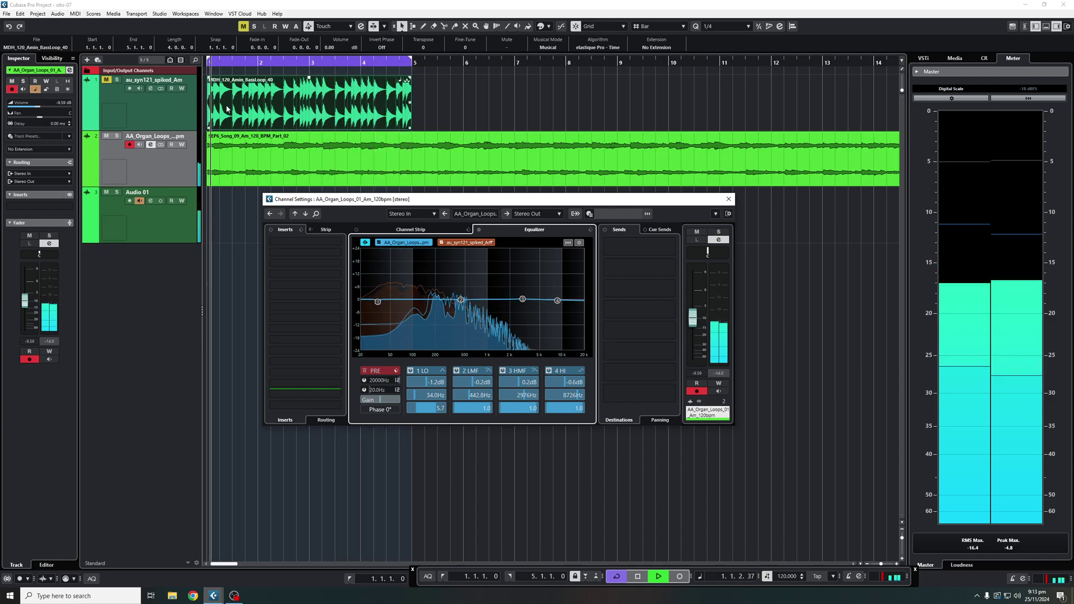
pyautogui.click(108, 82)
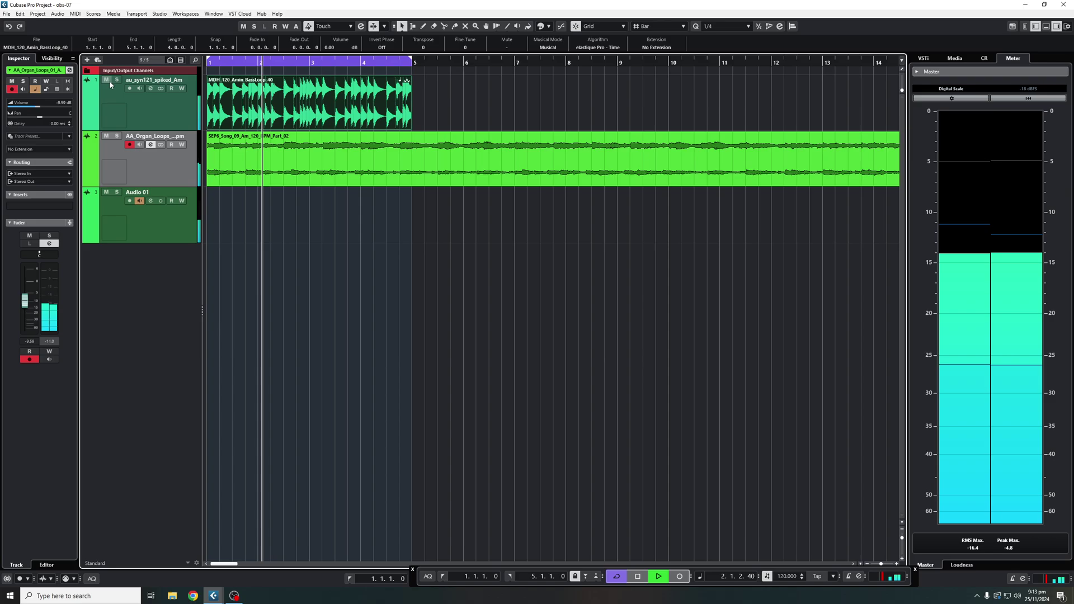
pyautogui.click(150, 144)
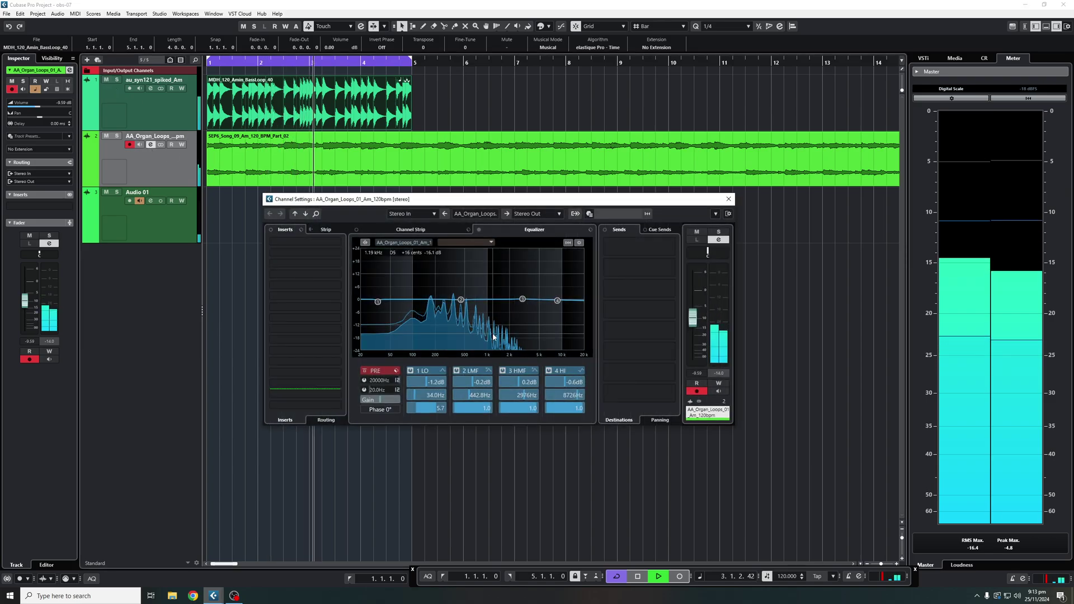
pyautogui.click(454, 243)
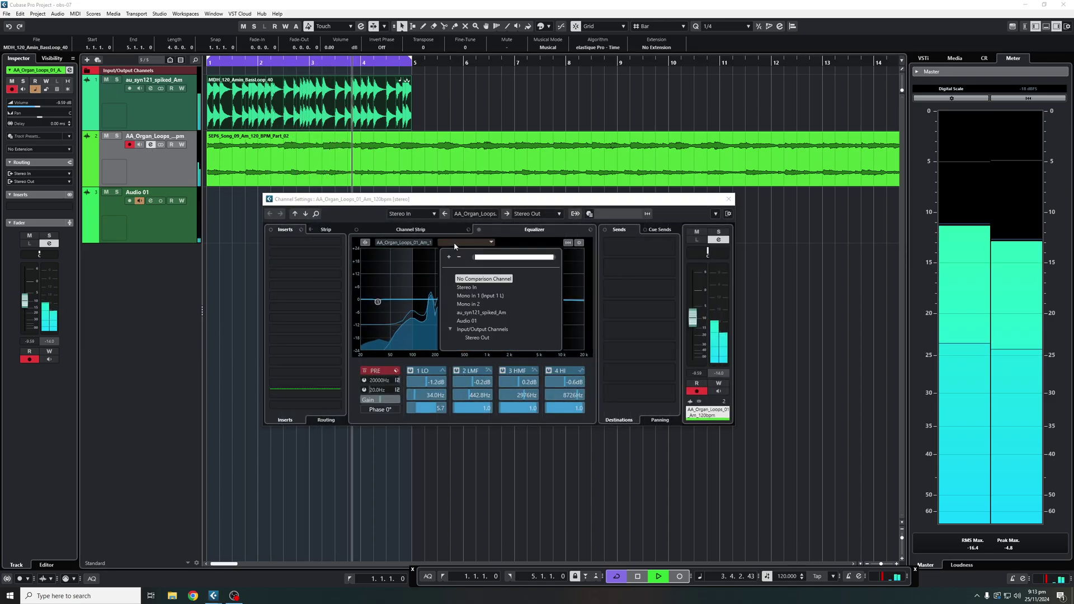
pyautogui.click(490, 311)
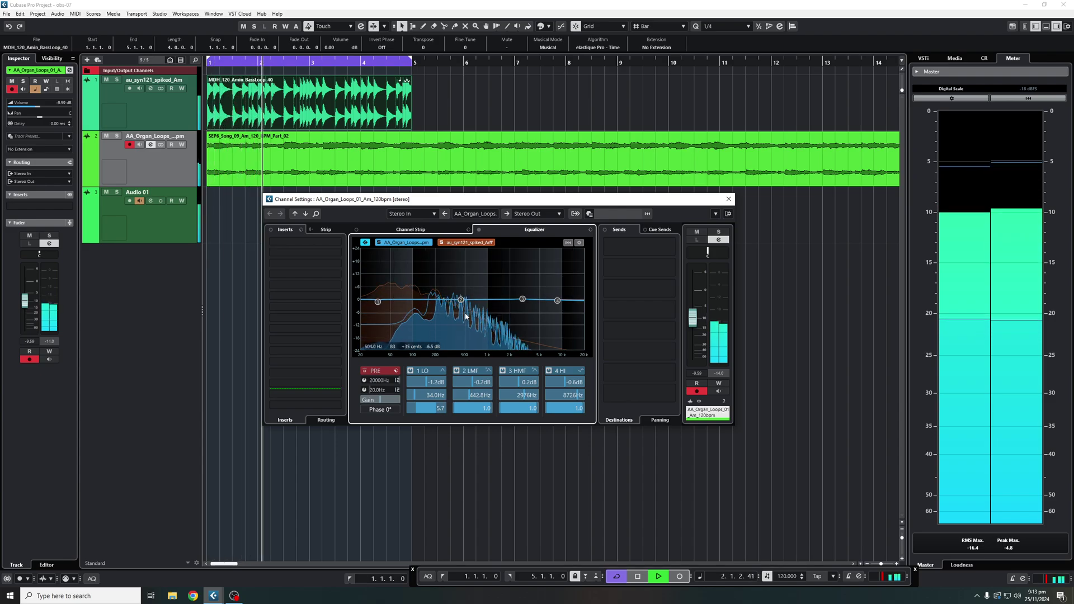
# Stop playback and nudge the Channel Settings window slightly to the right
pyautogui.press('space')
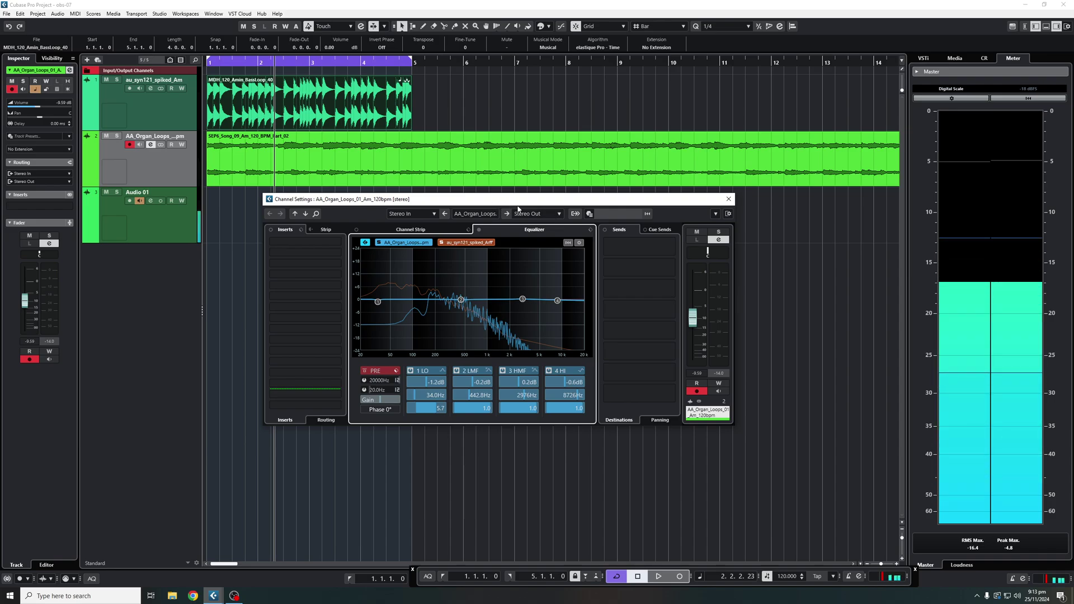
pyautogui.moveTo(518, 208); pyautogui.dragTo(545, 203)
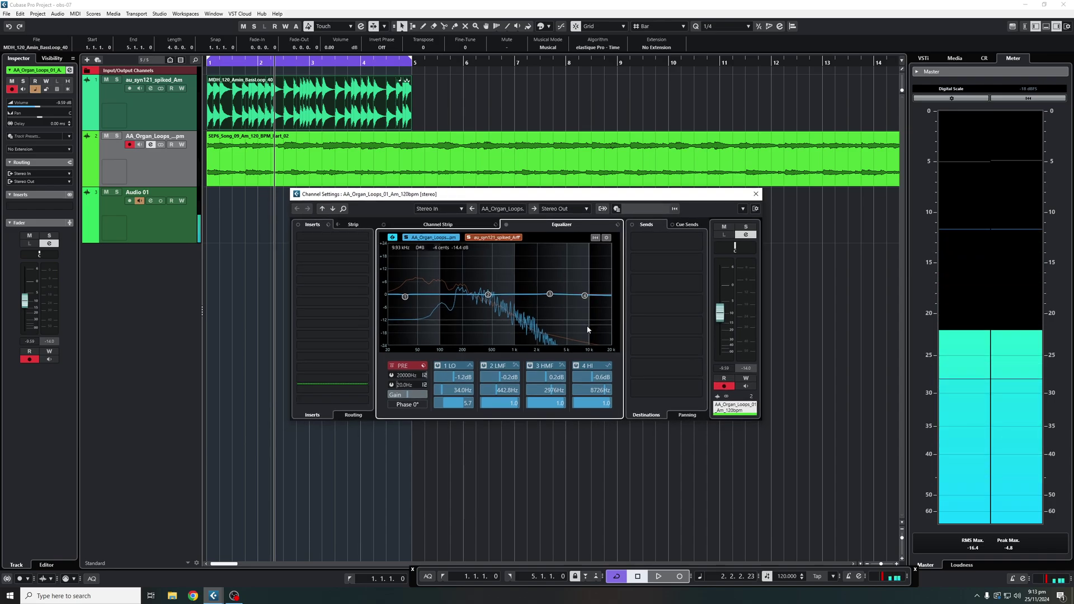